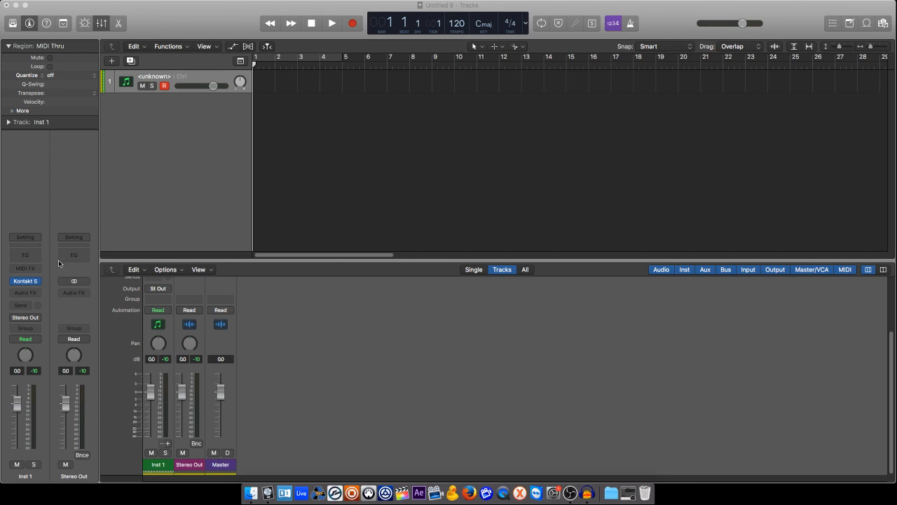
# Load Kontakt 5 as a Multi-Output (16xStereo) instrument on the Inst 1 channel strip
pyautogui.click(42, 282)
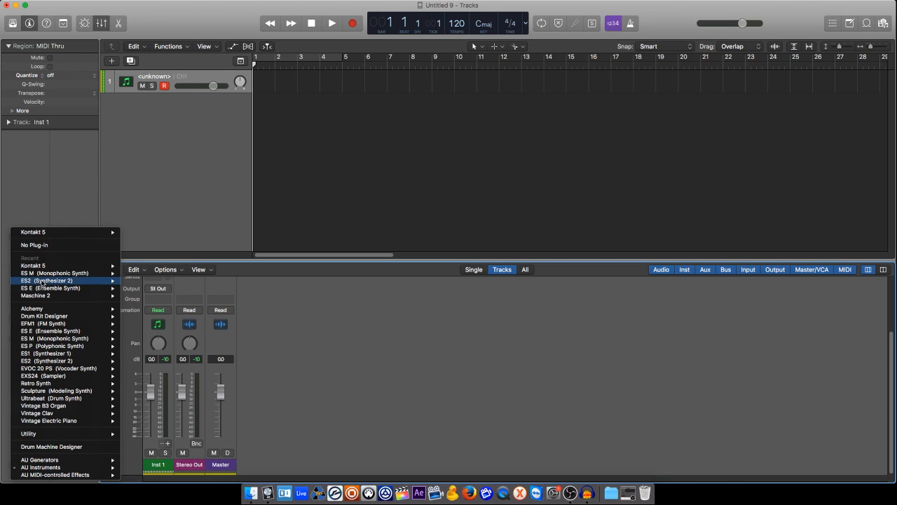
pyautogui.moveTo(97, 265)
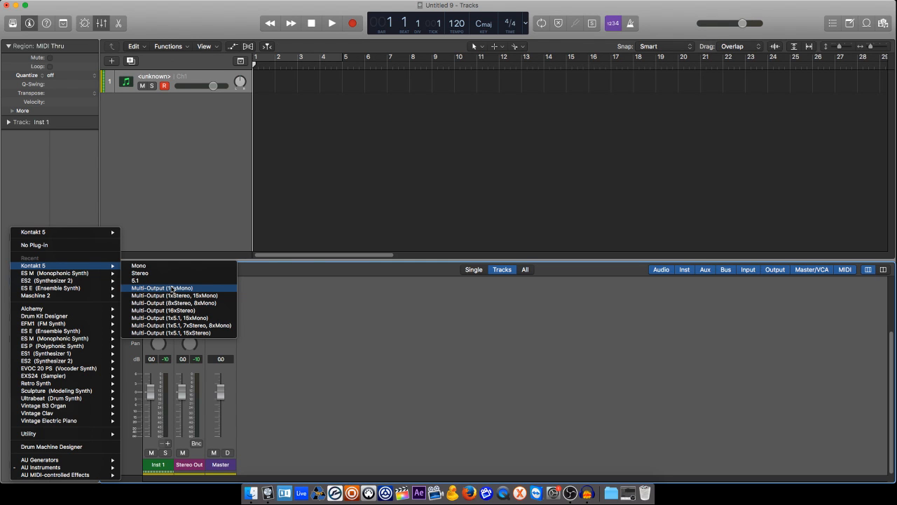
pyautogui.click(186, 310)
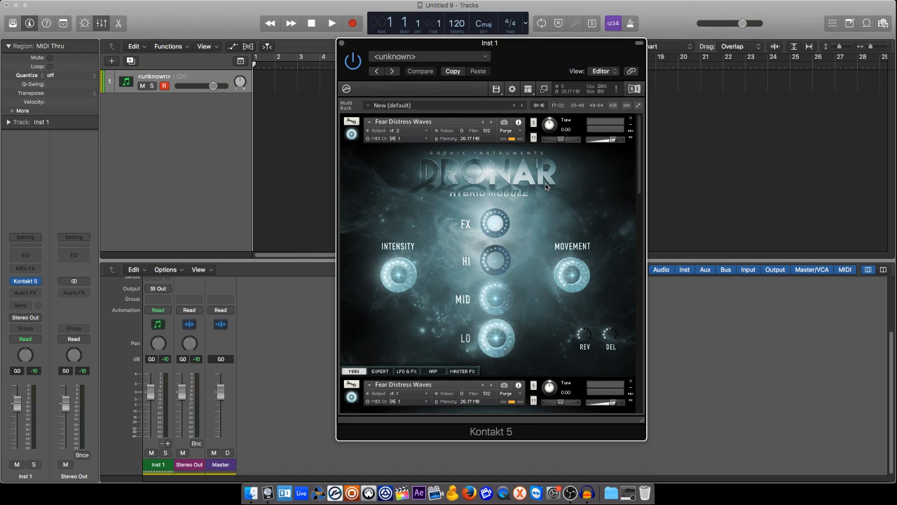
# Switch off the MID layer in the lower Dronar Fear Distress Waves instance
pyautogui.scroll(-5, 546, 196)
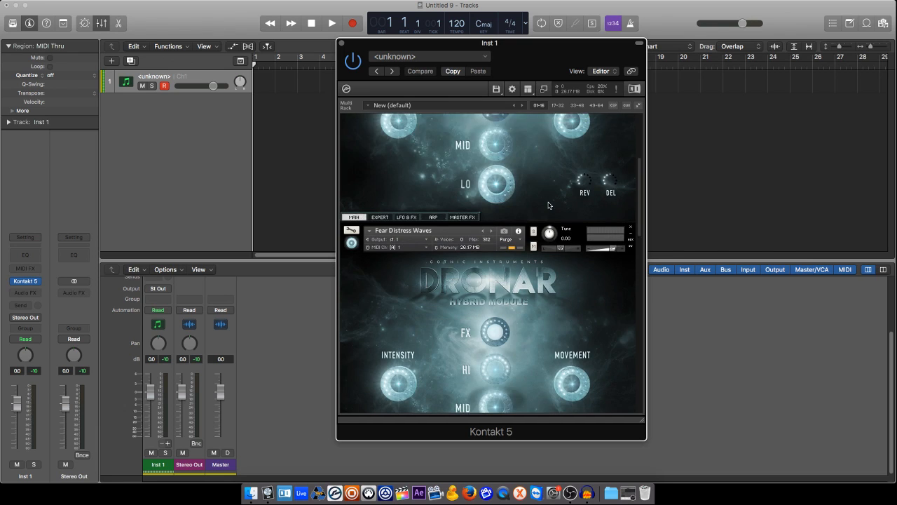
pyautogui.scroll(-10, 554, 204)
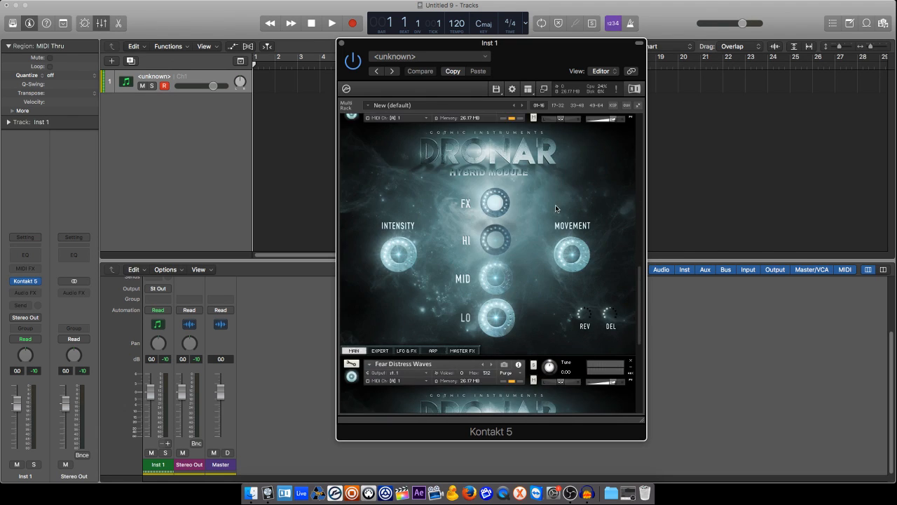
pyautogui.scroll(-2, 555, 208)
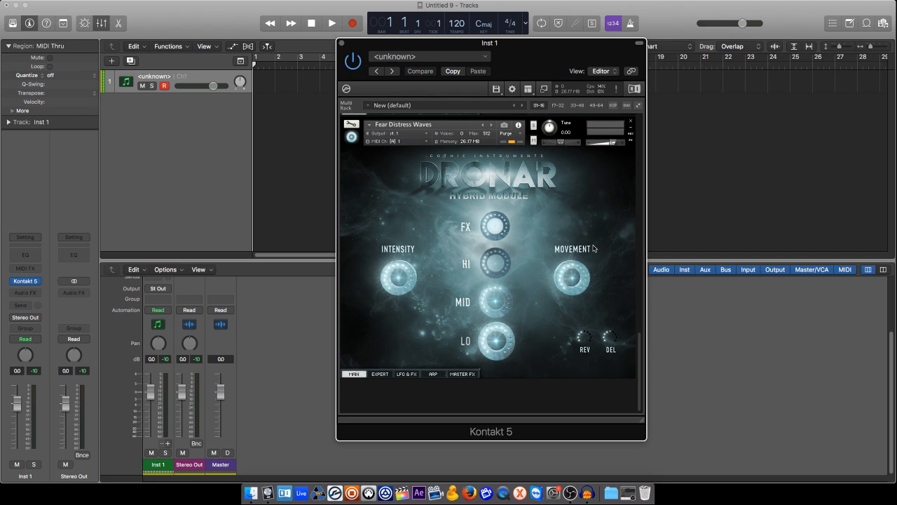
pyautogui.click(462, 302)
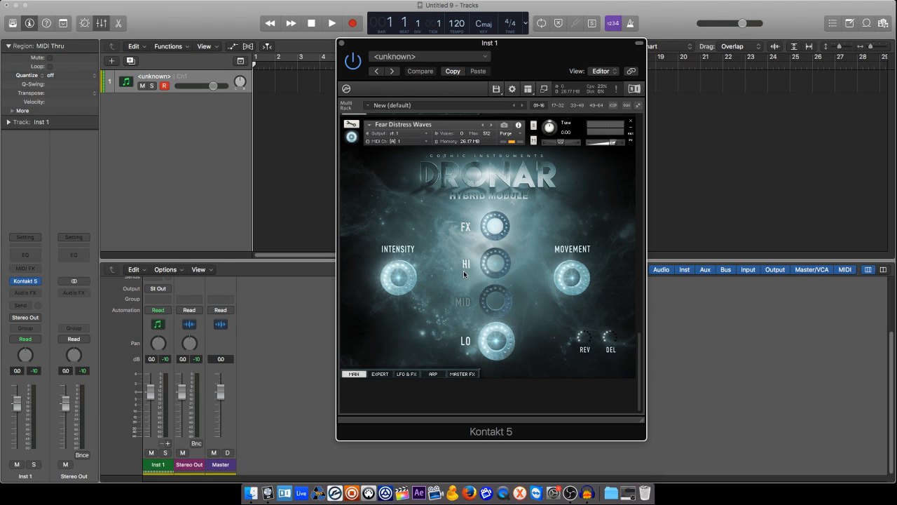
pyautogui.scroll(6, 499, 214)
pyautogui.scroll(3, 499, 213)
pyautogui.scroll(-8, 463, 308)
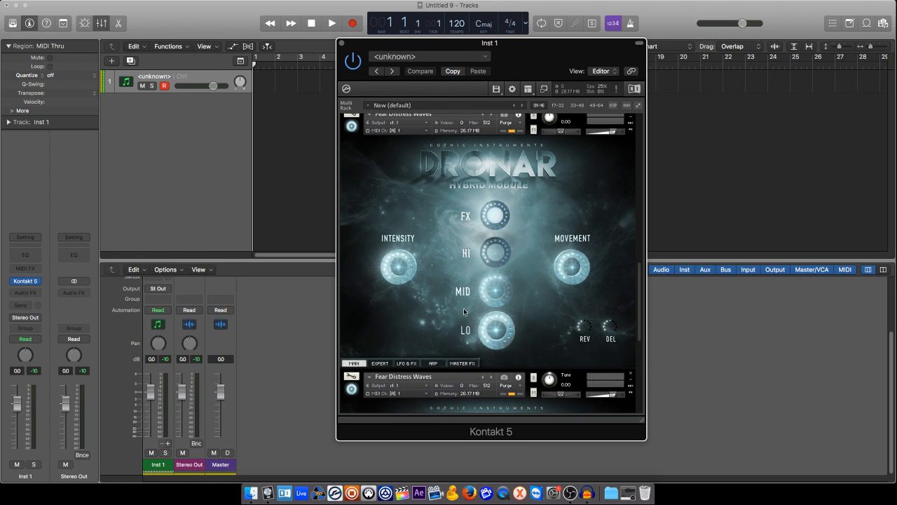
# Toggle the LO, HI, MID and FX layers of the Dronar instances on and off
pyautogui.click(466, 329)
pyautogui.click(467, 252)
pyautogui.click(469, 215)
pyautogui.scroll(-15, 471, 212)
pyautogui.scroll(2, 471, 211)
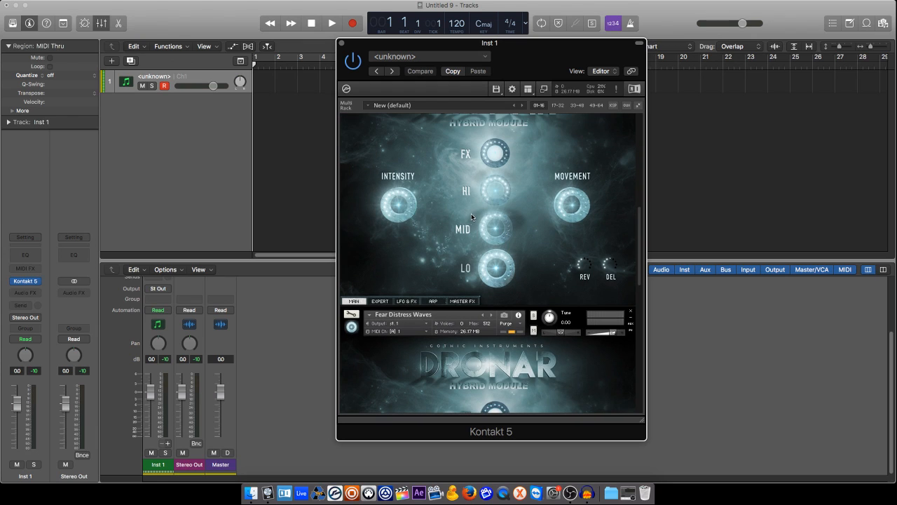
pyautogui.click(467, 256)
pyautogui.click(463, 234)
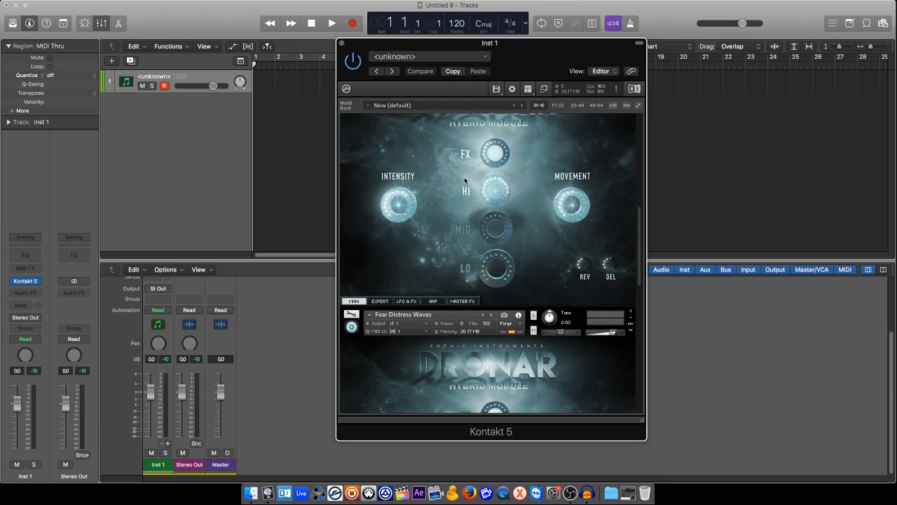
pyautogui.click(464, 152)
# Switch off the MID and LO layers in the upper Fear Distress Waves instance, leaving only FX active
pyautogui.scroll(15, 469, 167)
pyautogui.scroll(1, 468, 169)
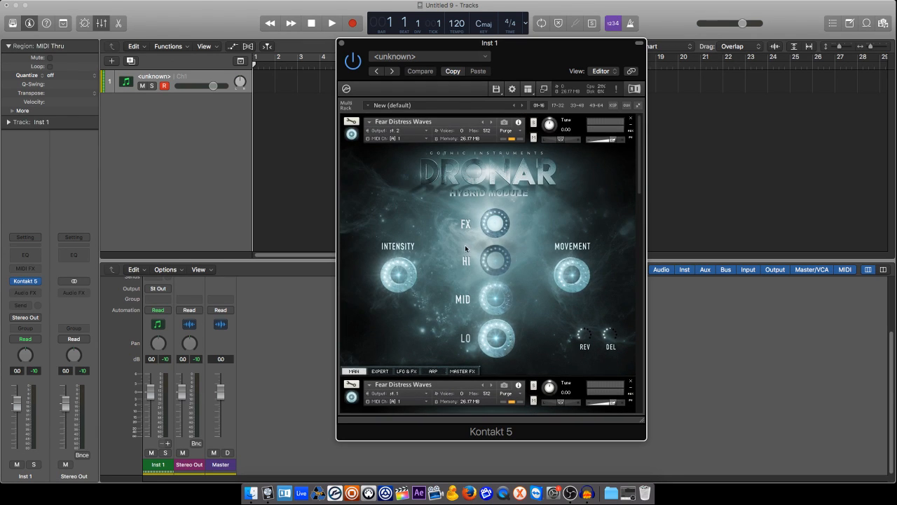
pyautogui.click(465, 302)
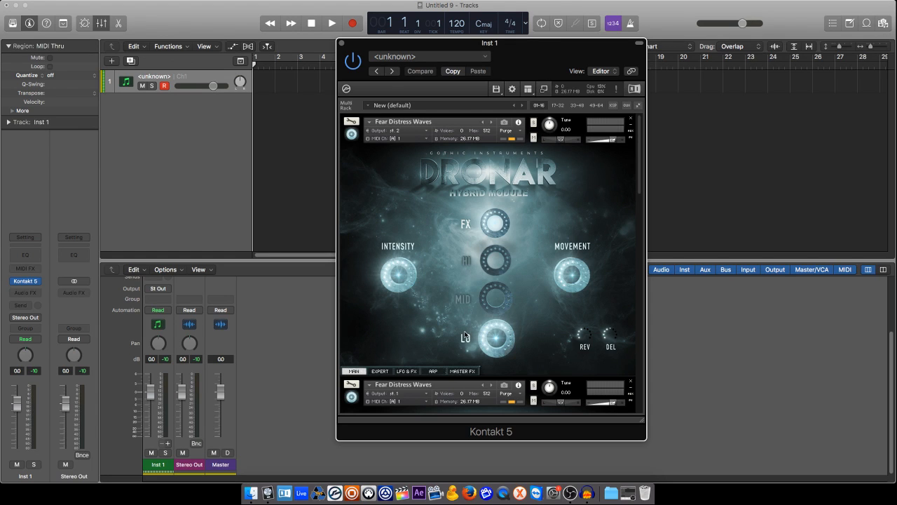
pyautogui.click(468, 318)
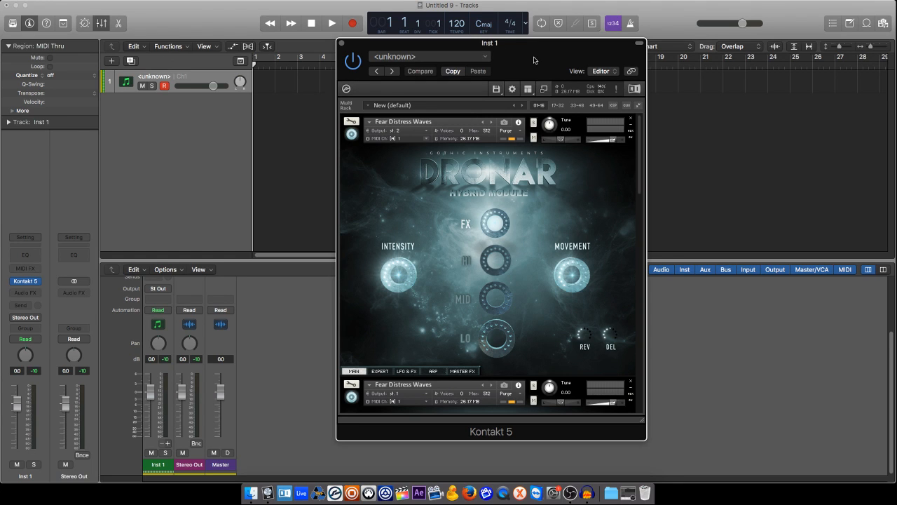
# Add three aux channel strips for Inst 1's additional Kontakt outputs
pyautogui.click(169, 442)
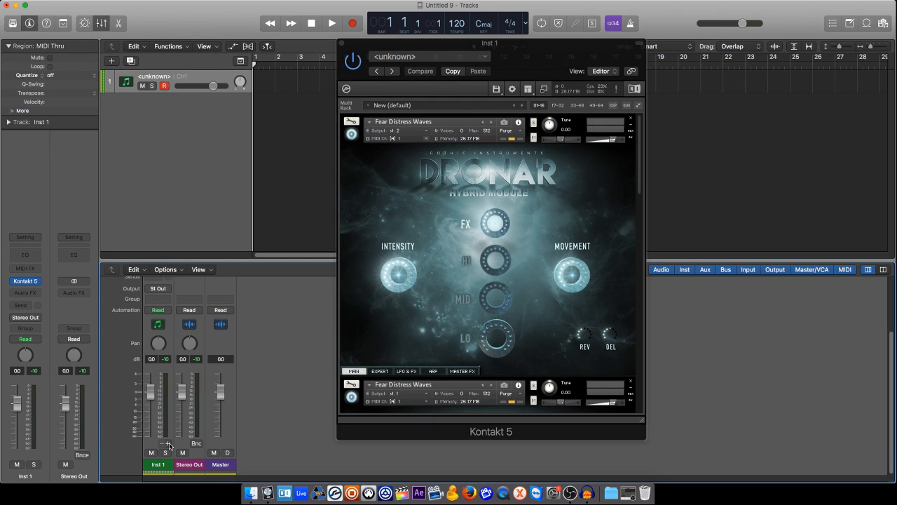
pyautogui.click(169, 445)
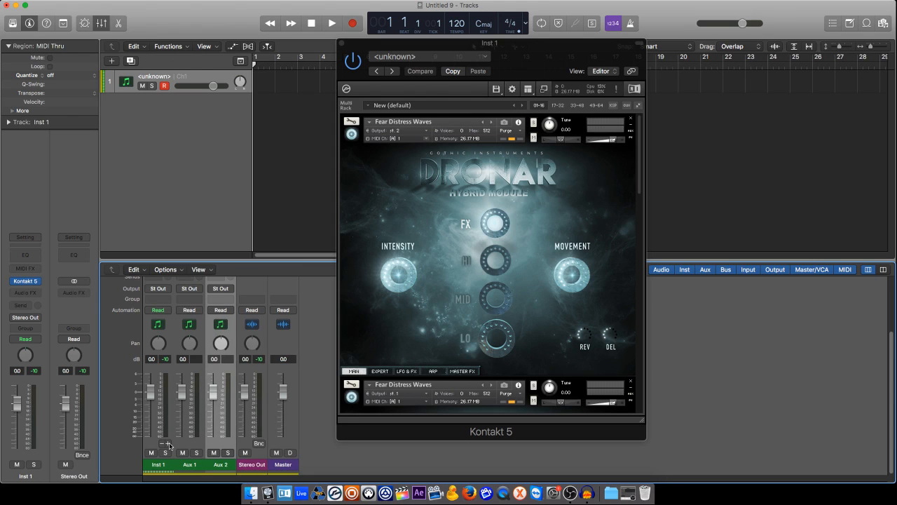
pyautogui.click(169, 443)
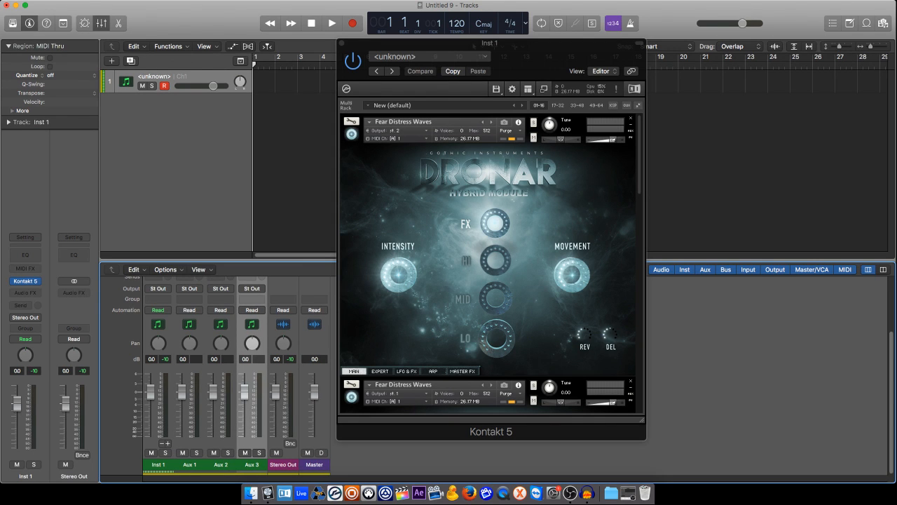
# Move the Kontakt window and open its Outputs section
pyautogui.moveTo(540, 70); pyautogui.dragTo(596, 37)
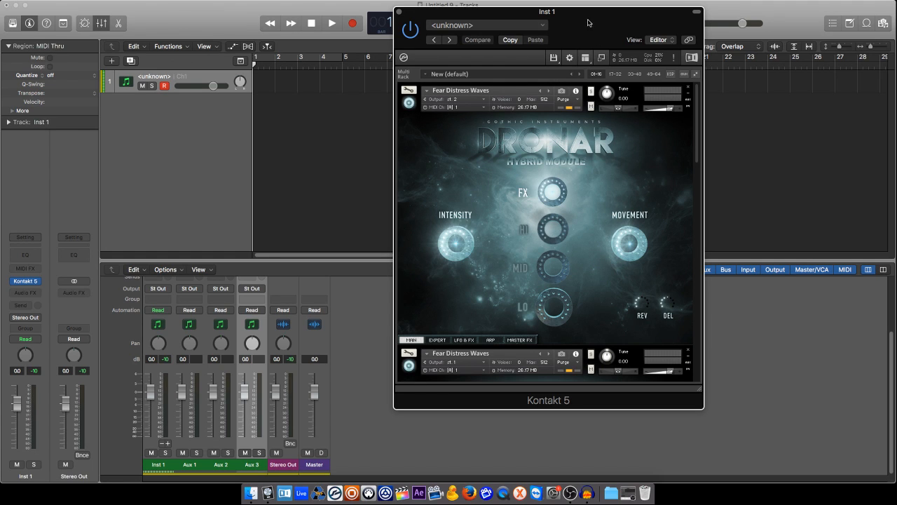
pyautogui.click(587, 59)
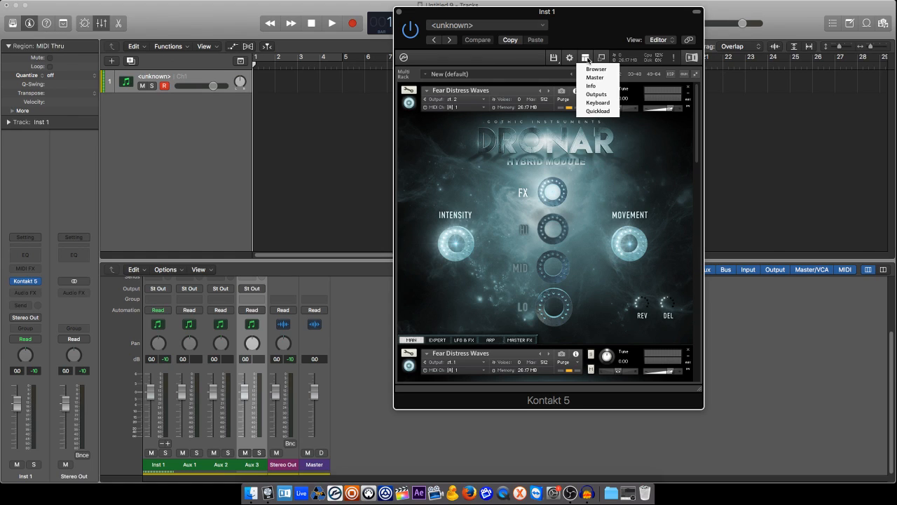
pyautogui.click(592, 94)
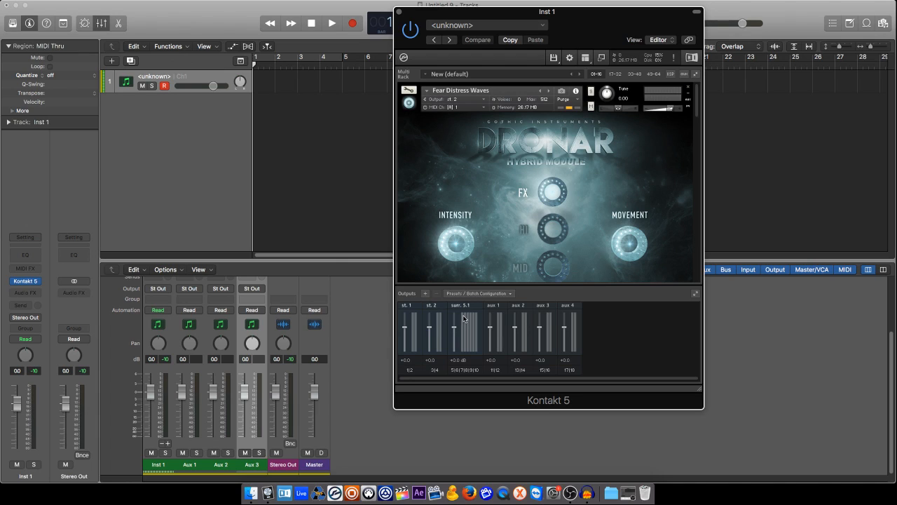
# Add two new stereo output channels in Kontakt's Outputs section
pyautogui.click(424, 293)
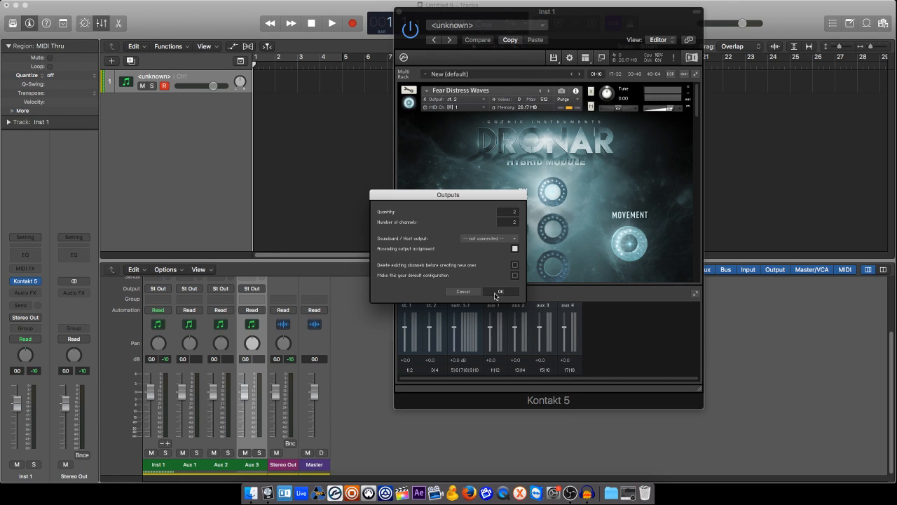
pyautogui.click(496, 291)
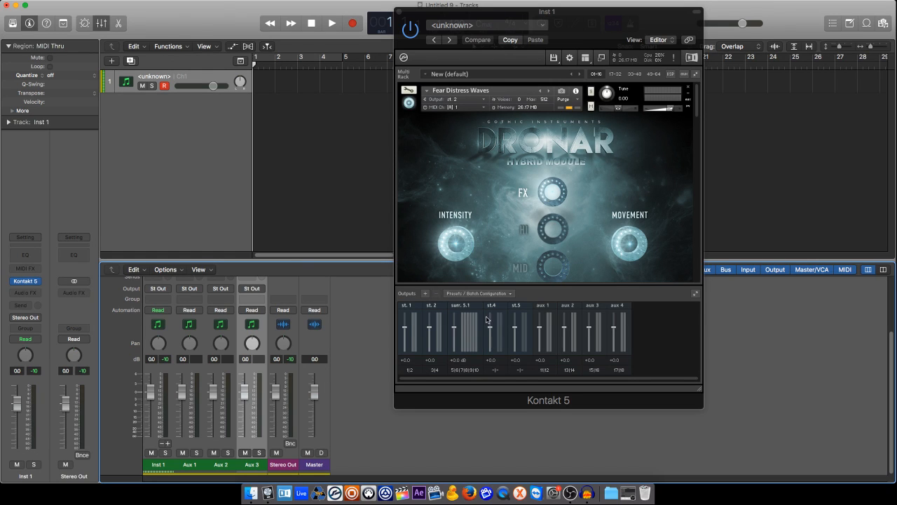
# Route output channel st.4 to surr. 5.1 [1] and surr. 5.1 [2] as plugin outputs 5 and 6
pyautogui.click(495, 372)
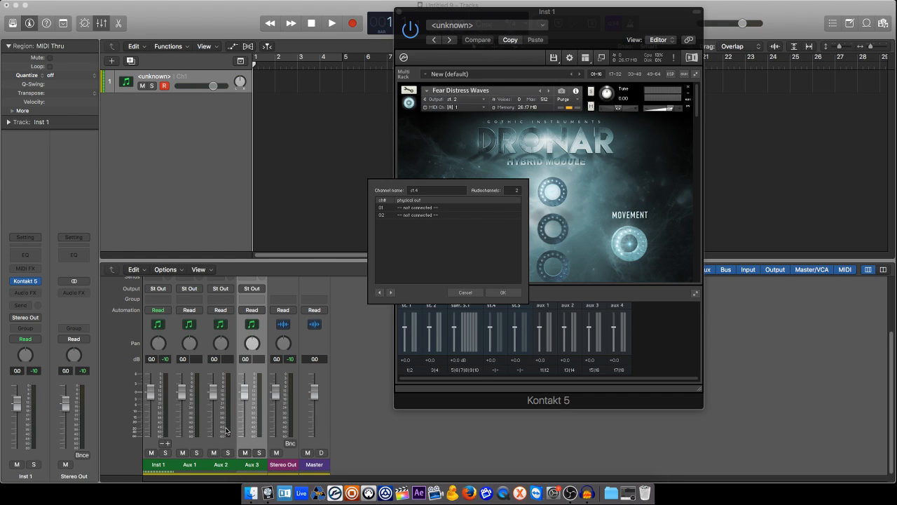
pyautogui.click(423, 208)
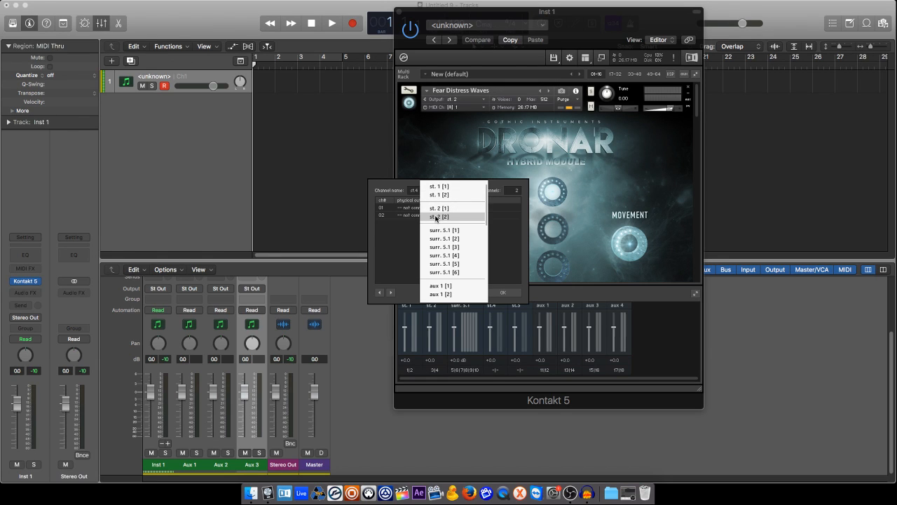
pyautogui.click(466, 232)
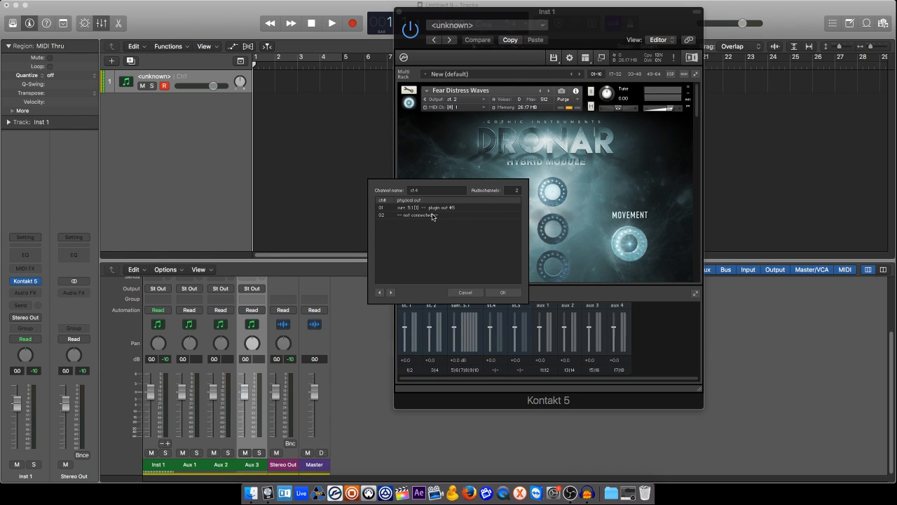
pyautogui.click(436, 214)
pyautogui.click(461, 238)
pyautogui.click(502, 291)
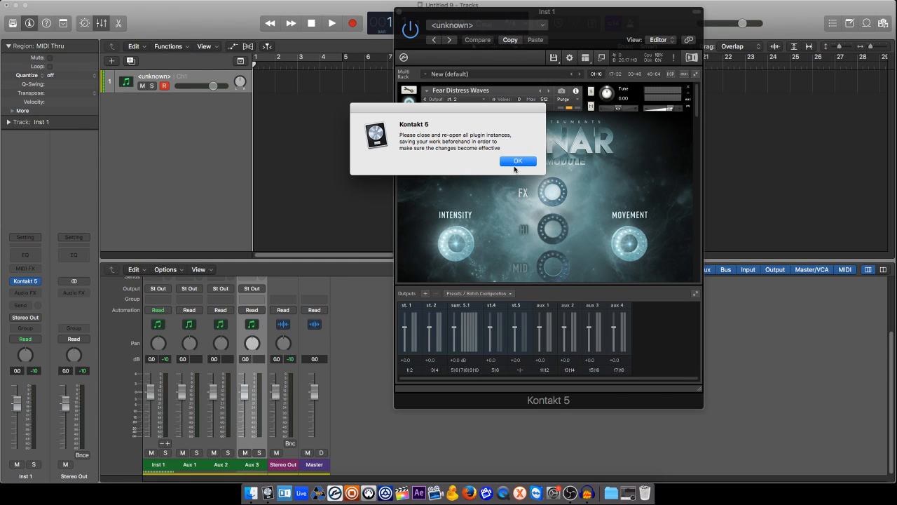
pyautogui.click(517, 160)
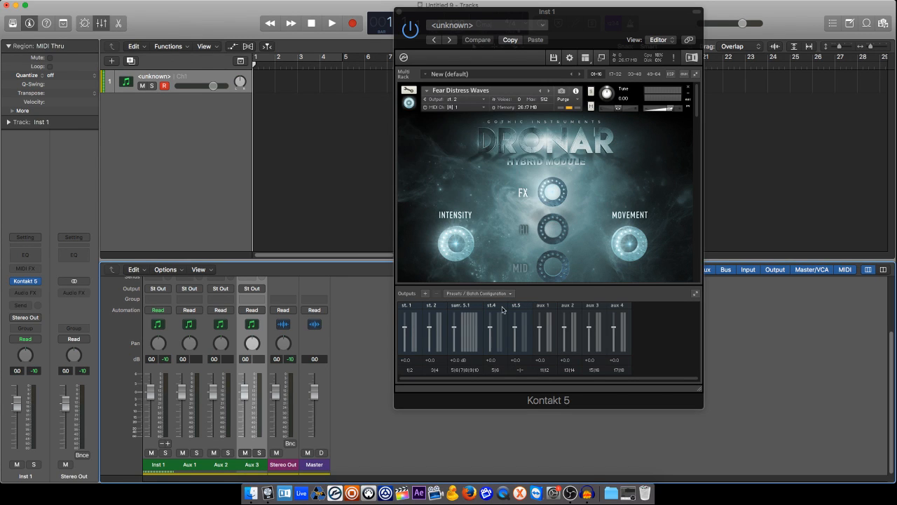
# Route output channel st.5 to surr. 5.1 [3] and surr. 5.1 [4] as plugin outputs 7 and 8
pyautogui.click(519, 369)
pyautogui.click(440, 208)
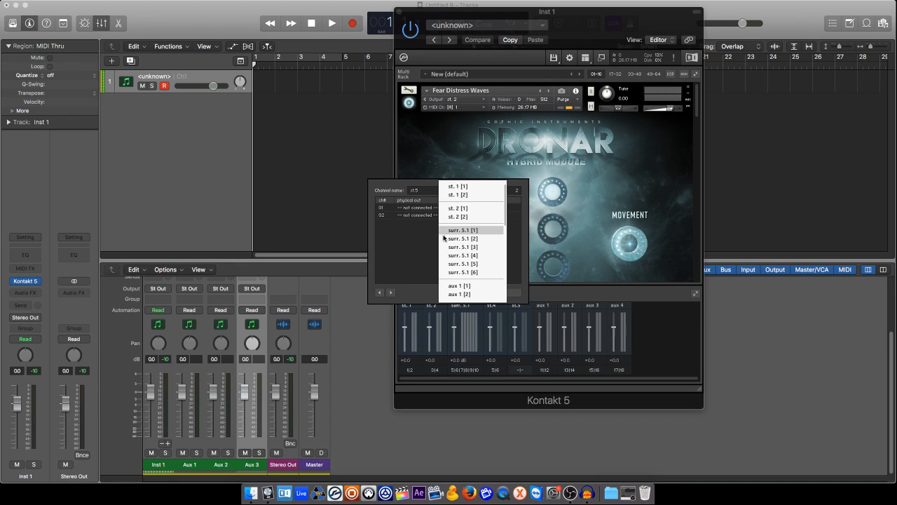
pyautogui.click(448, 247)
pyautogui.click(424, 215)
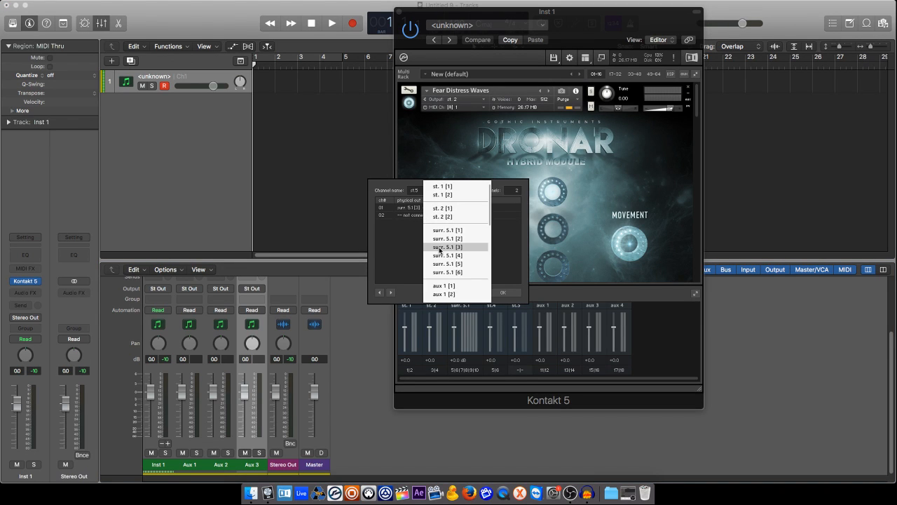
pyautogui.click(441, 256)
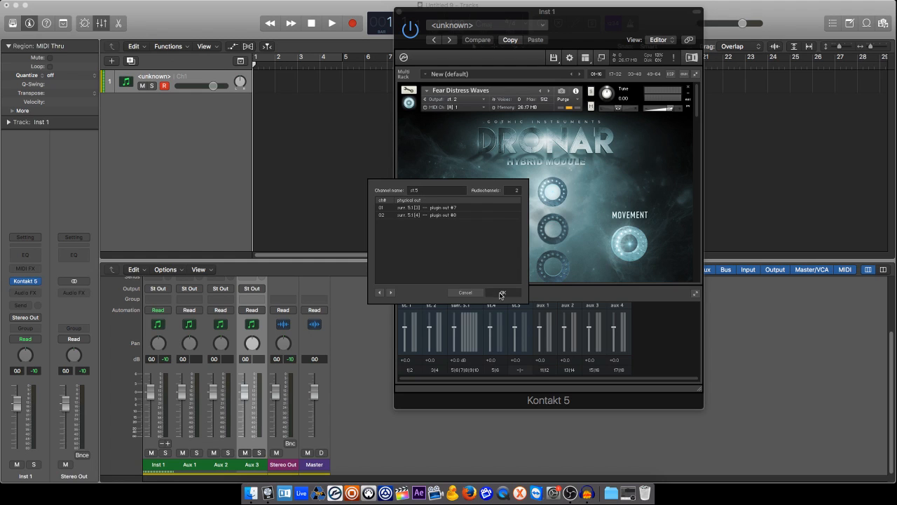
pyautogui.click(501, 291)
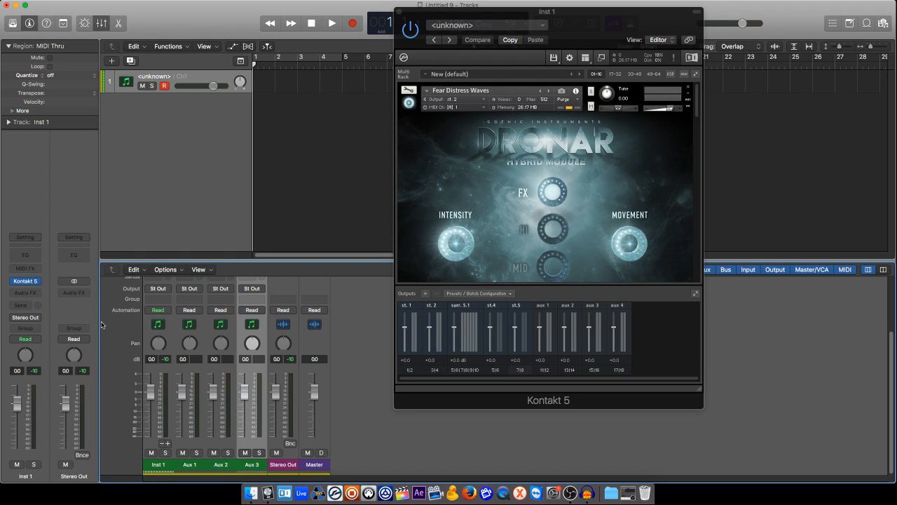
# Check the inputs assigned to the aux channel strips in the mixer
pyautogui.scroll(3, 212, 331)
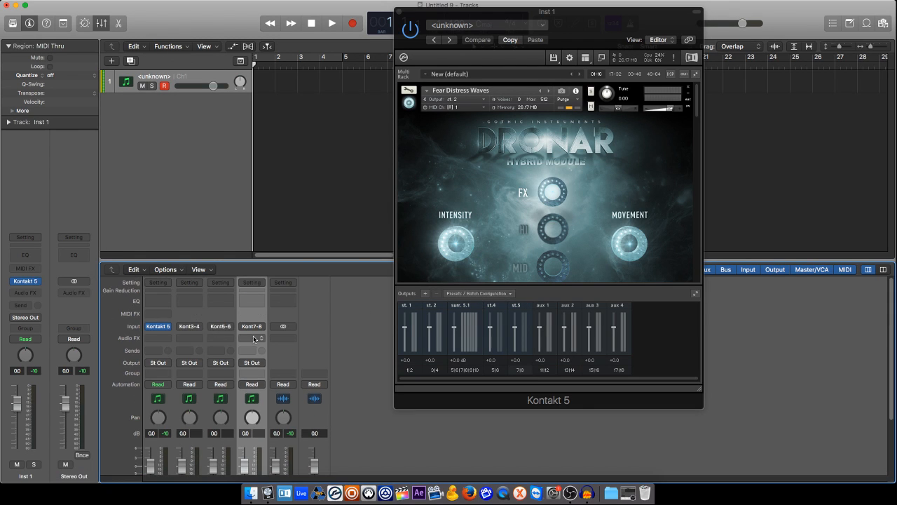
pyautogui.moveTo(160, 330)
pyautogui.scroll(-3, 176, 323)
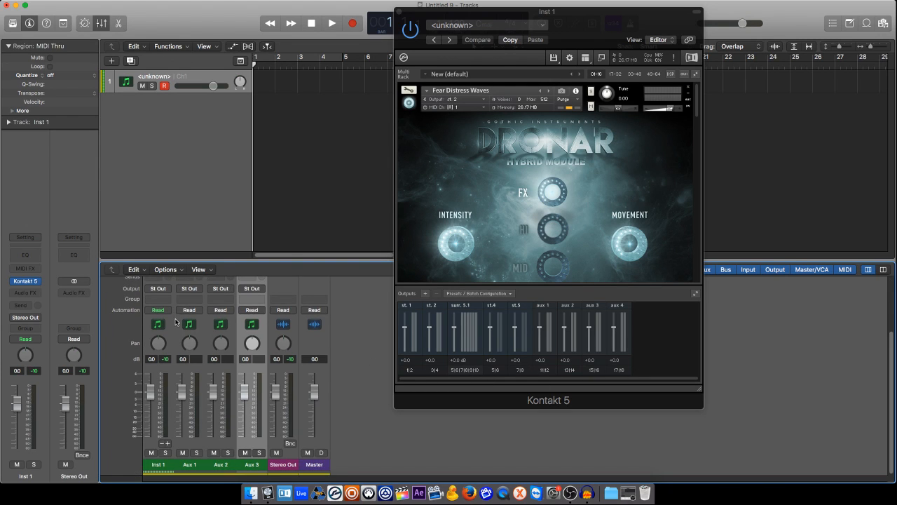
# Set the upper Fear Distress Waves instance's output to st. 1
pyautogui.click(484, 103)
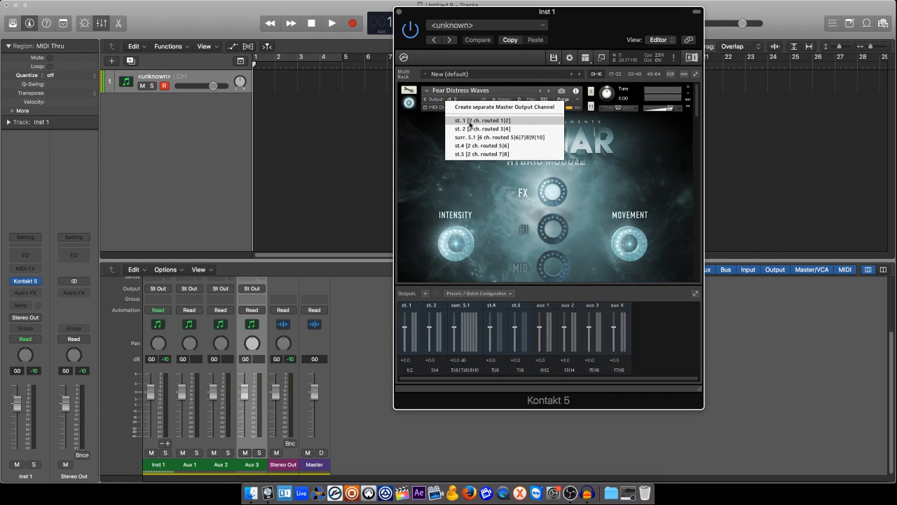
pyautogui.click(470, 121)
# Set the second Fear Distress Waves instance's output to st. 2
pyautogui.scroll(-5, 469, 127)
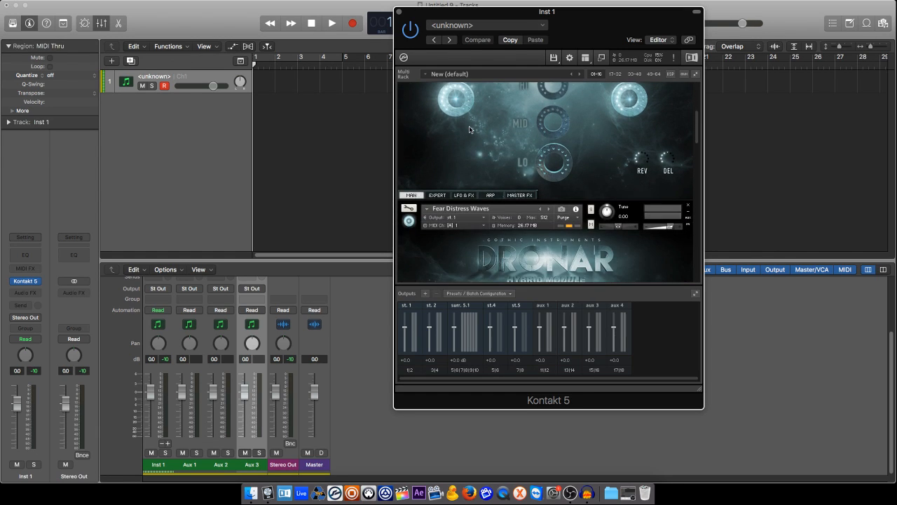
pyautogui.click(467, 219)
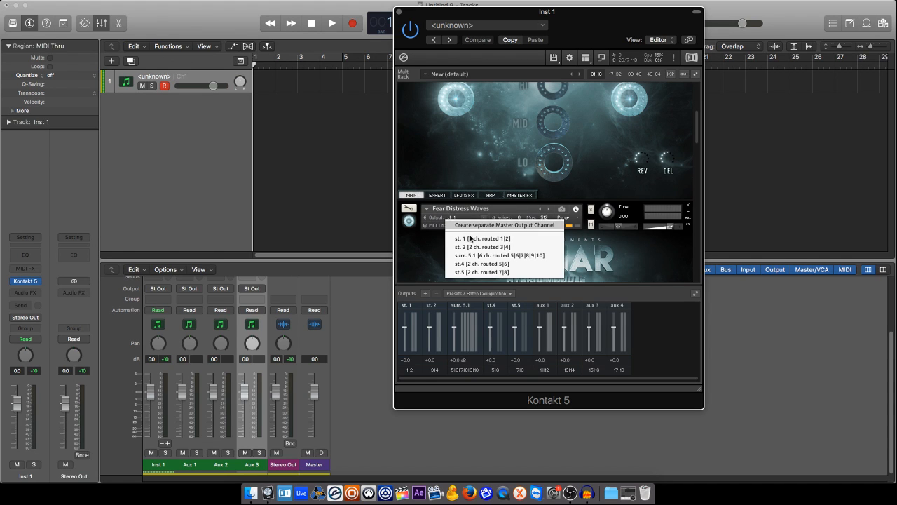
pyautogui.click(473, 247)
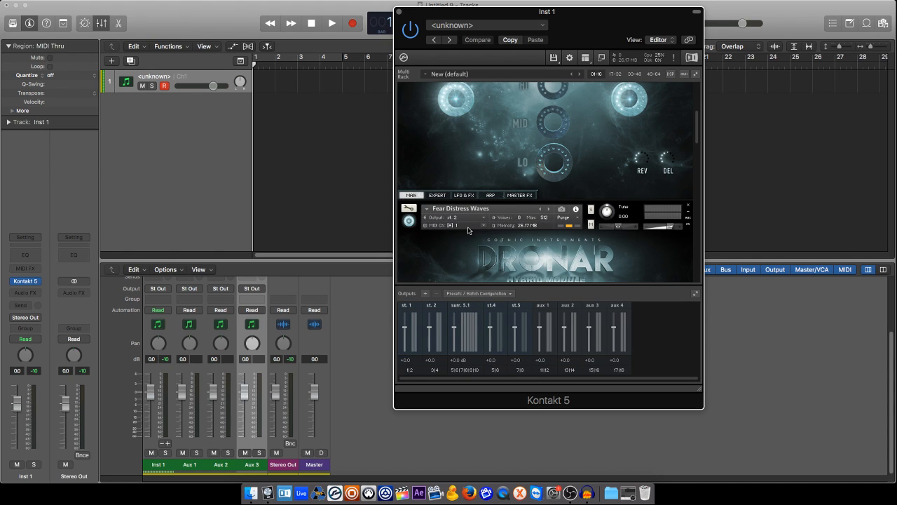
# Set the third Fear Distress Waves instance's output to st.4
pyautogui.scroll(5, 467, 227)
pyautogui.scroll(-4, 468, 230)
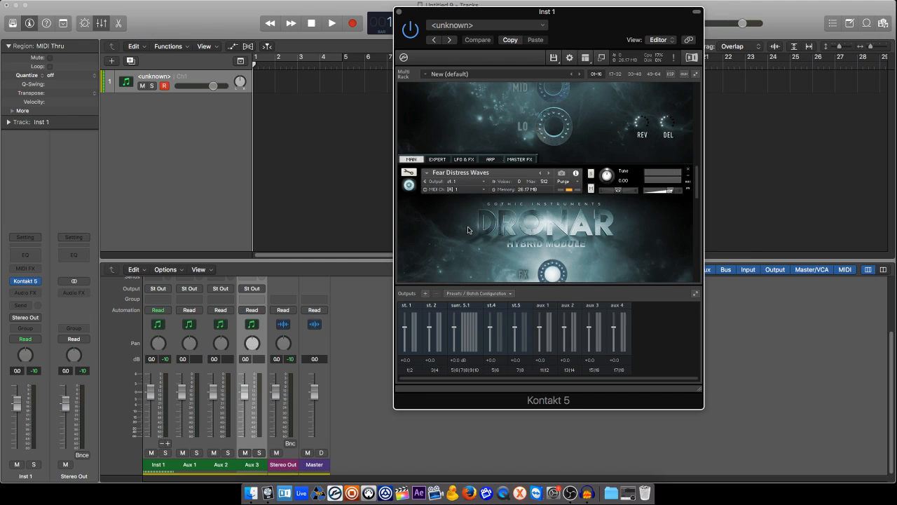
pyautogui.click(470, 183)
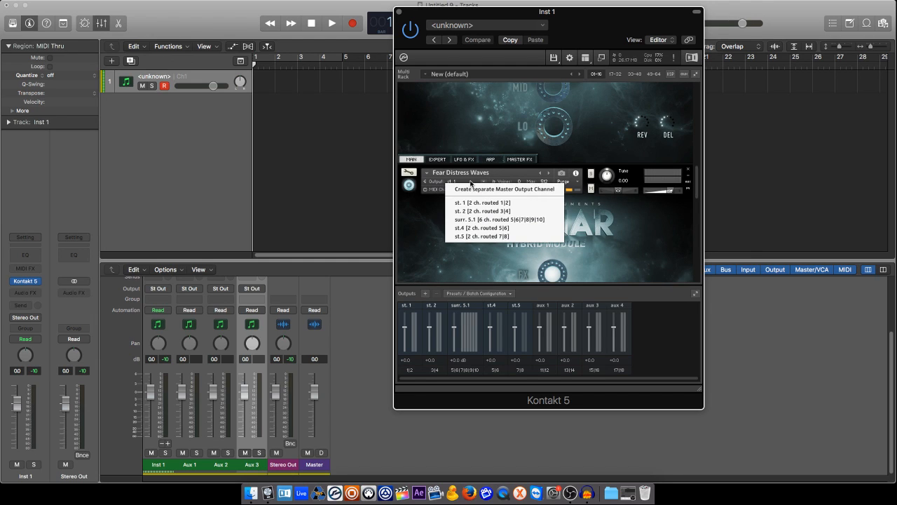
pyautogui.click(474, 229)
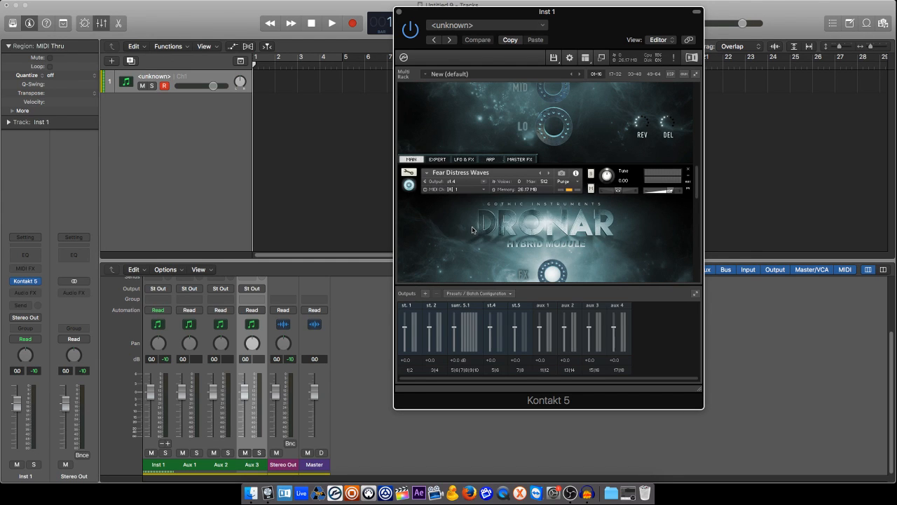
# Set the fourth Fear Distress Waves instance's output to st.5
pyautogui.scroll(4, 472, 230)
pyautogui.scroll(-3, 471, 230)
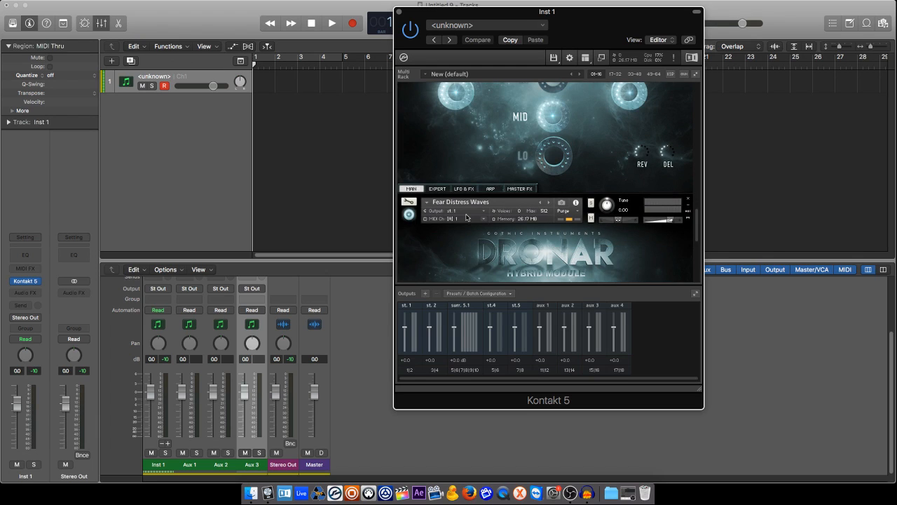
pyautogui.click(469, 211)
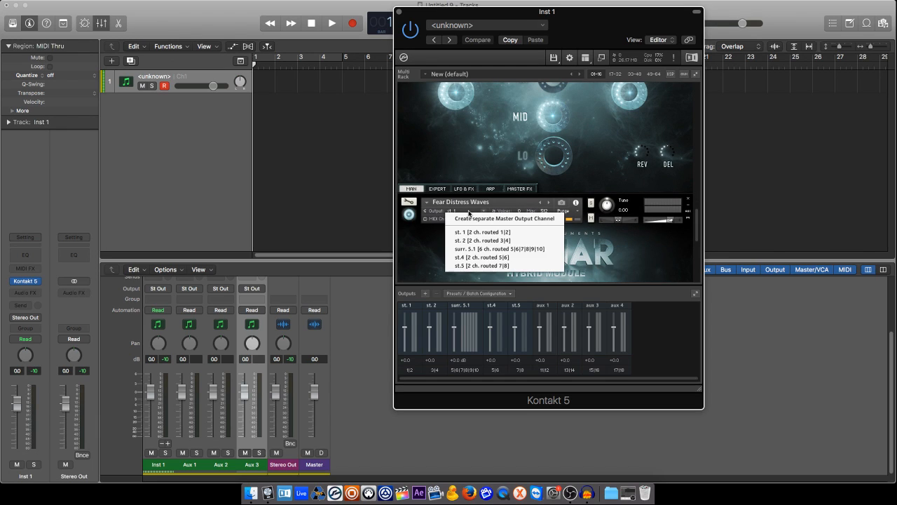
pyautogui.click(477, 266)
pyautogui.scroll(-5, 487, 215)
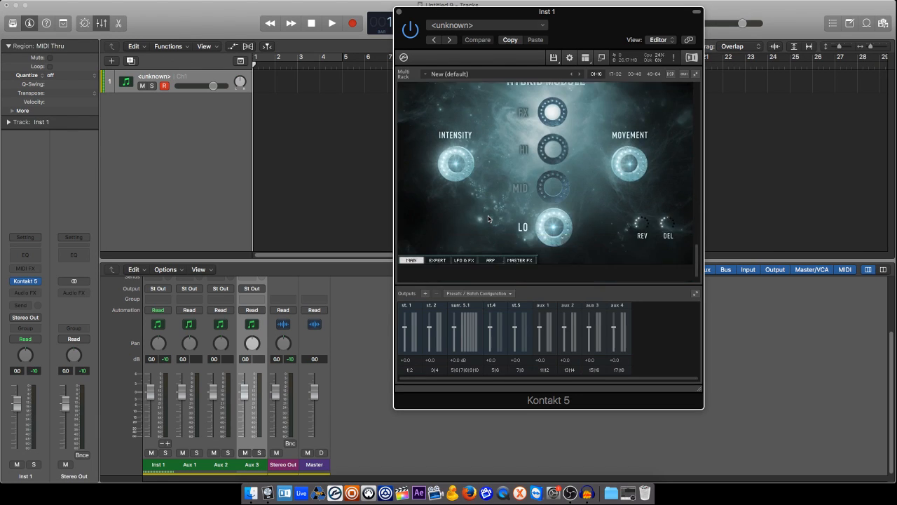
pyautogui.scroll(-1, 488, 218)
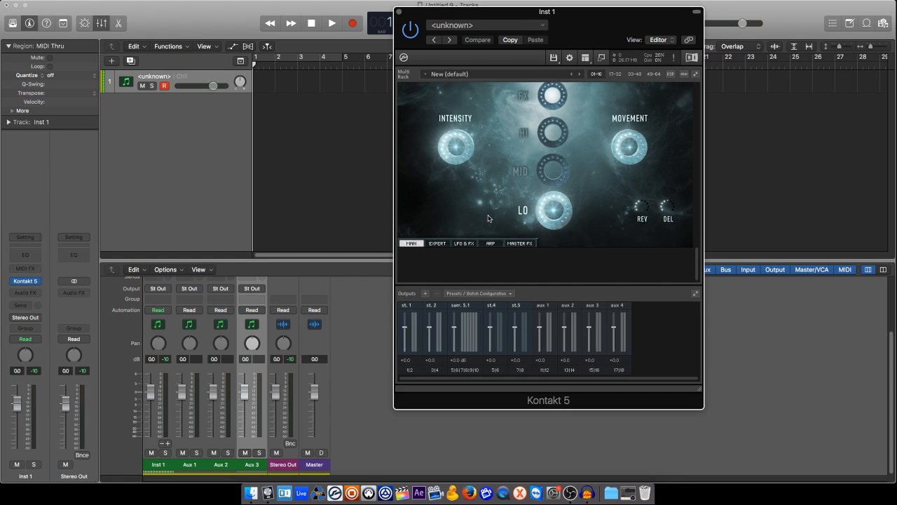
pyautogui.scroll(10, 488, 218)
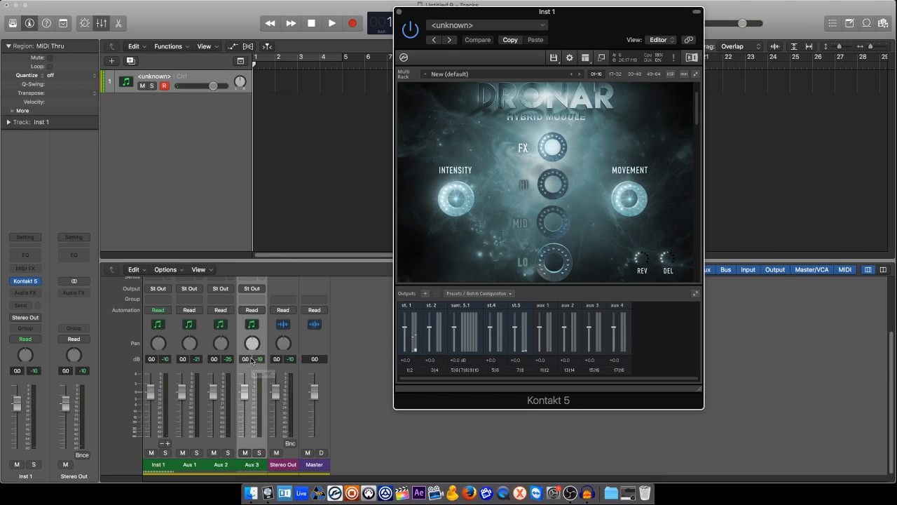
# Insert a Stereo Delay plug-in in stereo as an audio effect on the Aux 1 channel strip
pyautogui.click(201, 300)
pyautogui.click(135, 297)
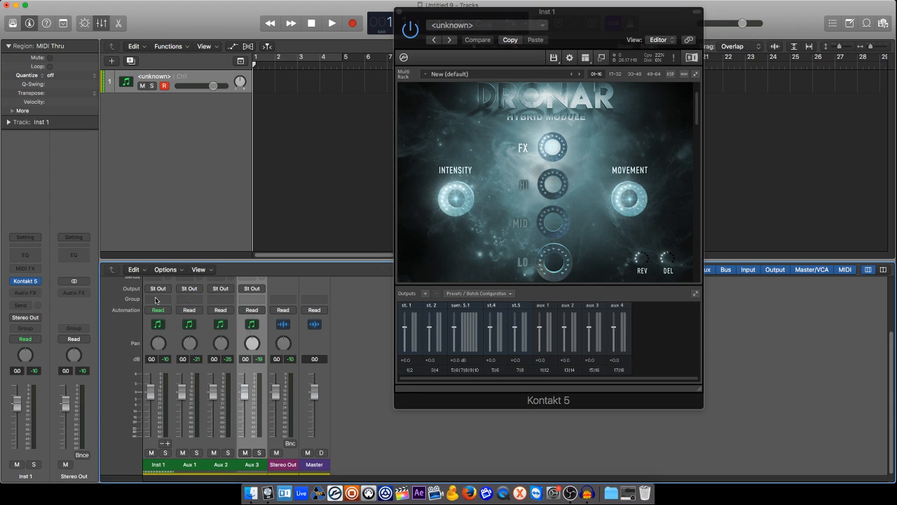
pyautogui.scroll(3, 192, 308)
pyautogui.click(197, 313)
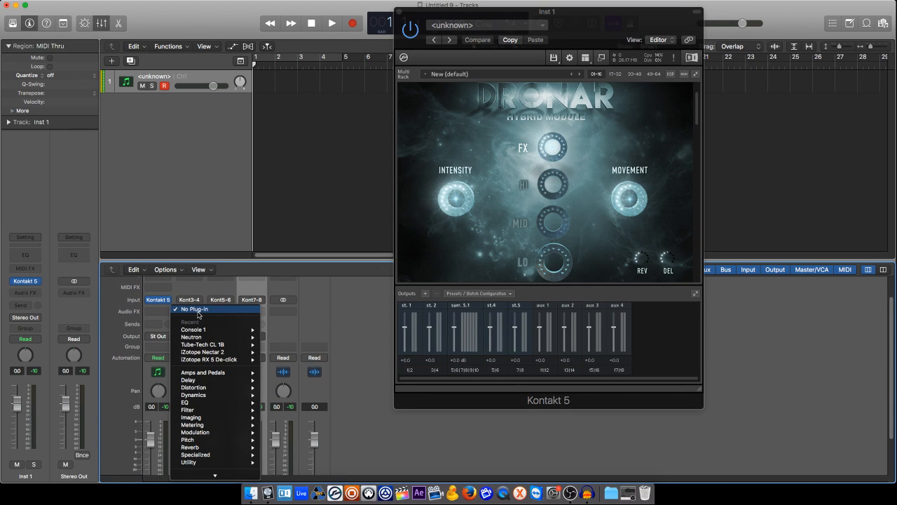
pyautogui.moveTo(210, 382)
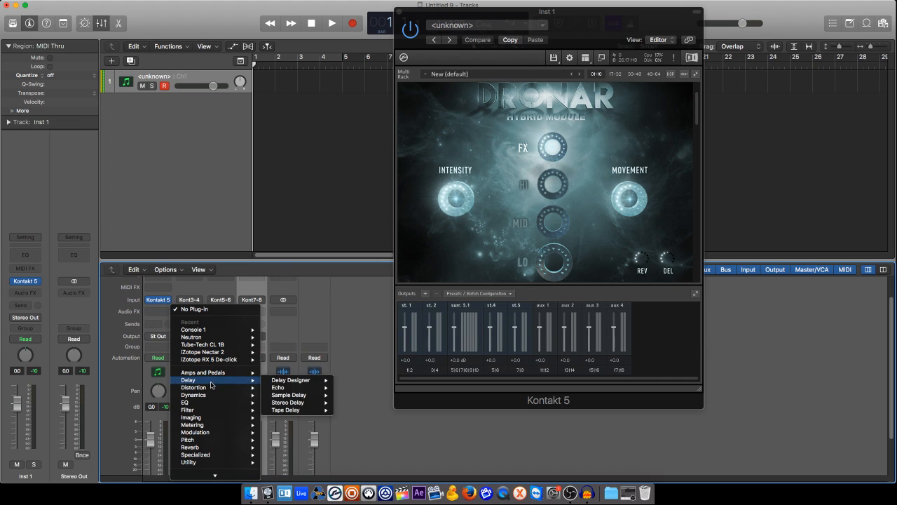
pyautogui.moveTo(291, 389)
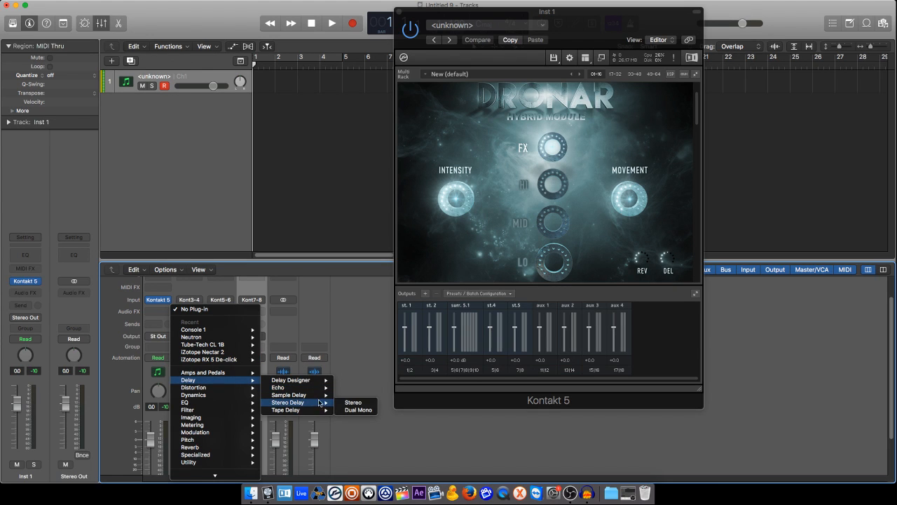
pyautogui.click(344, 399)
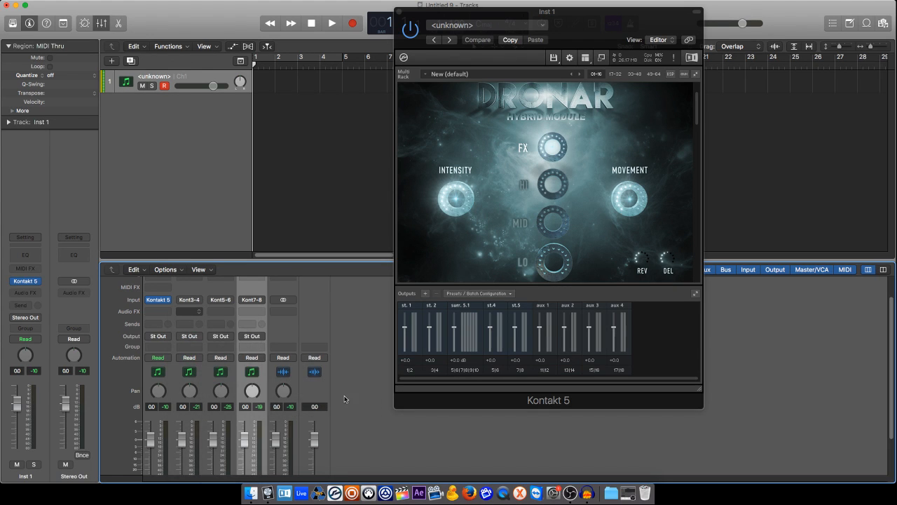
# Insert a Distortion II plug-in in stereo as an audio effect on the Aux 2 channel strip
pyautogui.click(217, 312)
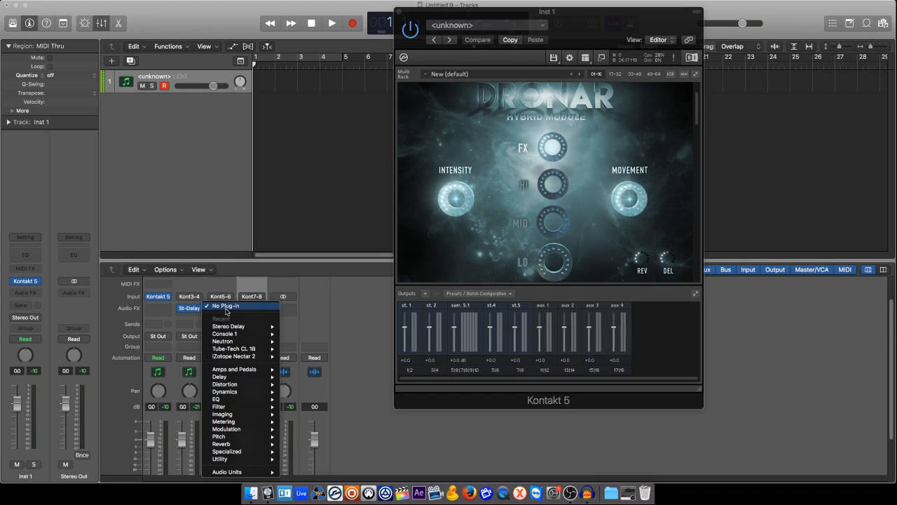
pyautogui.moveTo(252, 384)
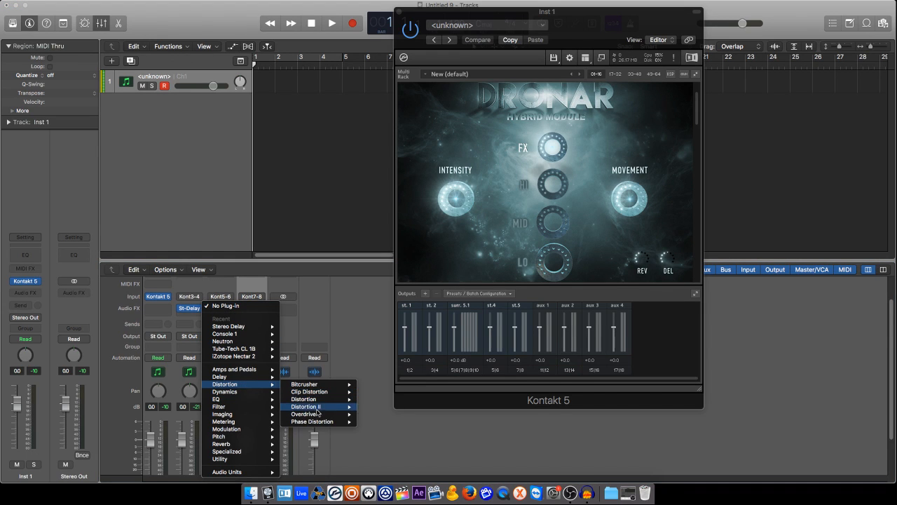
pyautogui.moveTo(350, 408)
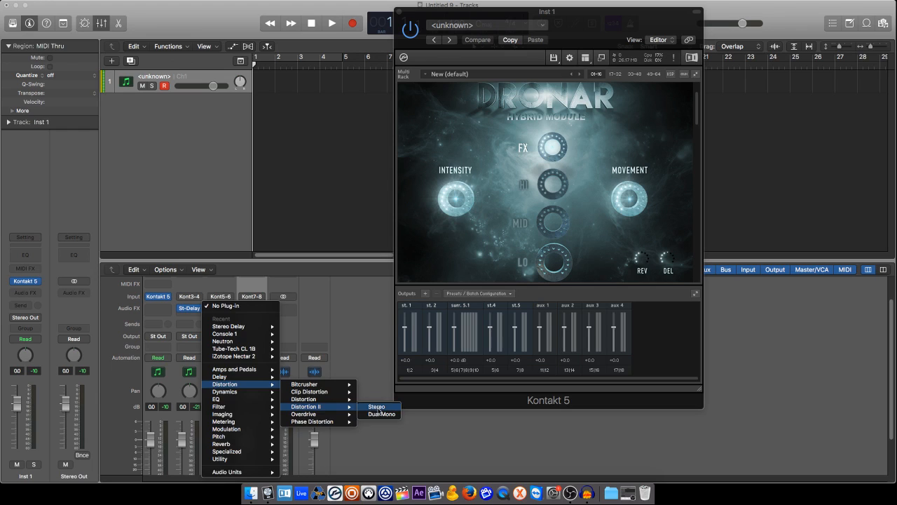
pyautogui.click(377, 407)
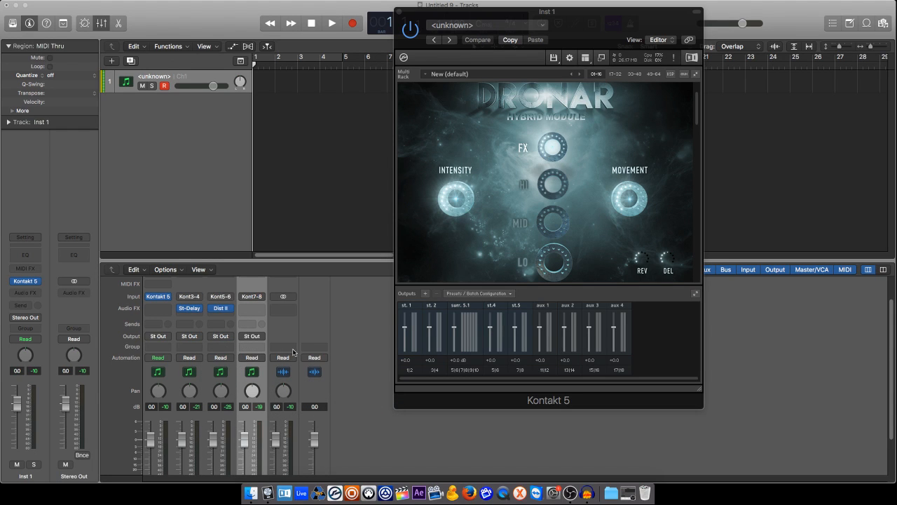